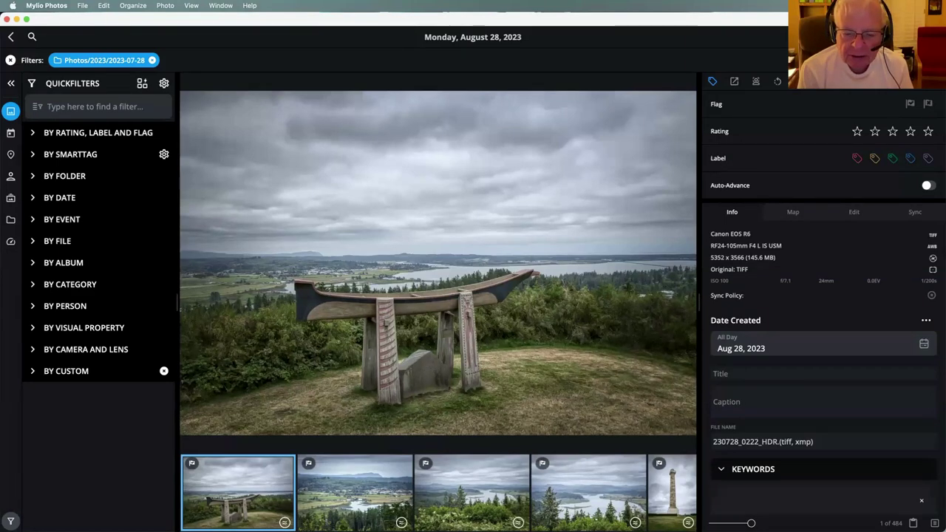
# - Select the sunset photo 230728_0014-1.cr3 from the 2023-07-28 folder's filmstrip
pyautogui.scroll(-2, 389, 504)
pyautogui.scroll(-6, 388, 503)
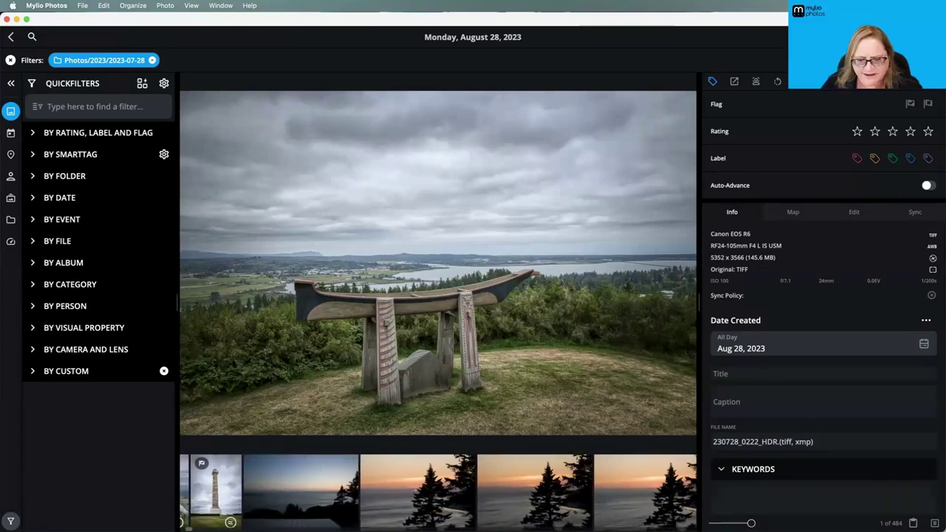
pyautogui.click(390, 502)
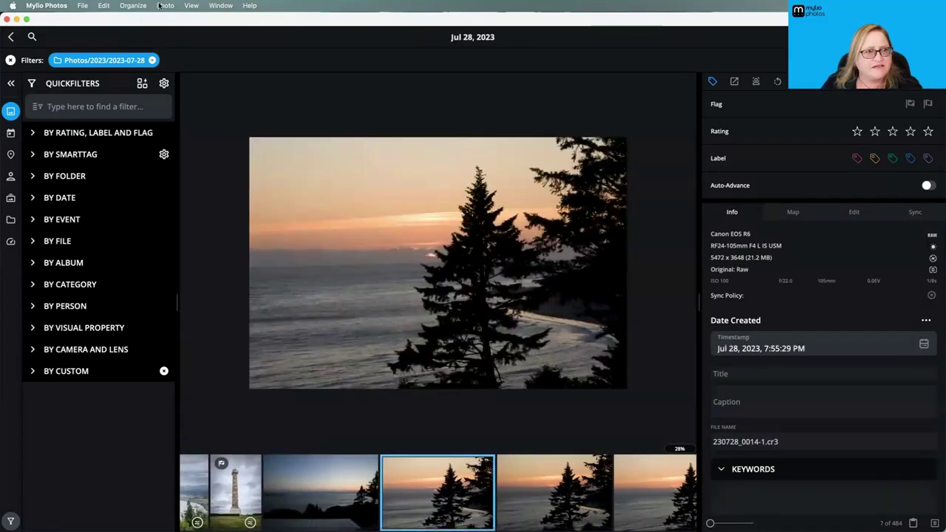
# - Open the selected photo in Adobe Photoshop 2023 by choosing that application, editing the original with the RAW file preferred
pyautogui.click(161, 5)
pyautogui.moveTo(167, 42)
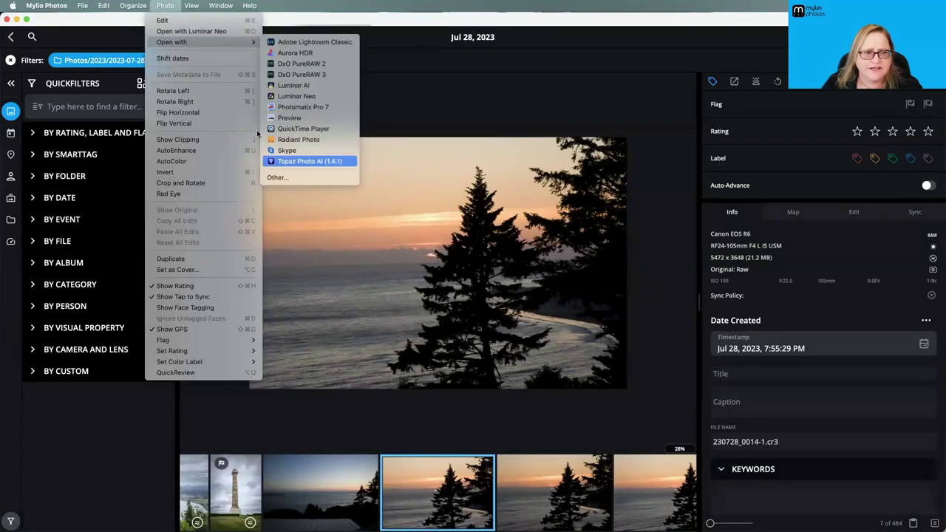
pyautogui.click(293, 179)
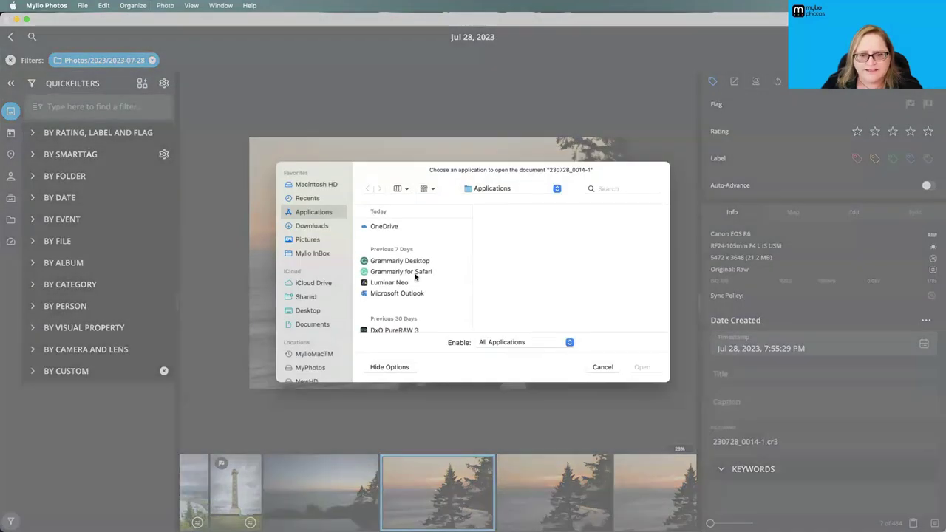
pyautogui.scroll(-3, 436, 289)
pyautogui.scroll(-6, 436, 288)
pyautogui.scroll(-3, 414, 292)
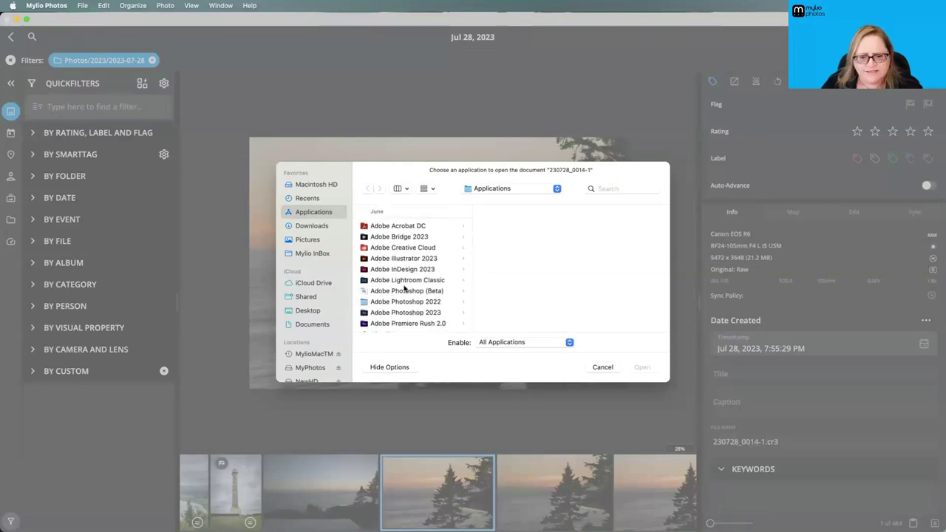
pyautogui.click(410, 313)
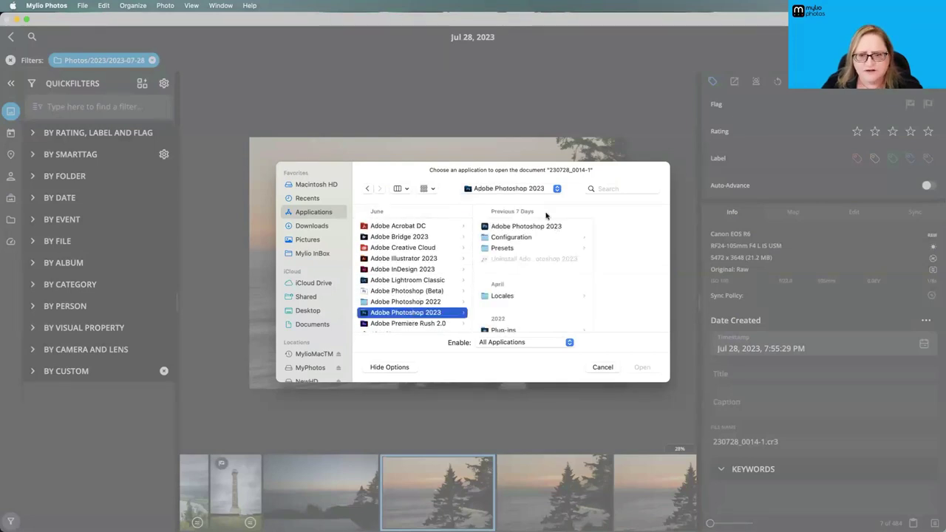
pyautogui.click(544, 226)
pyautogui.click(642, 367)
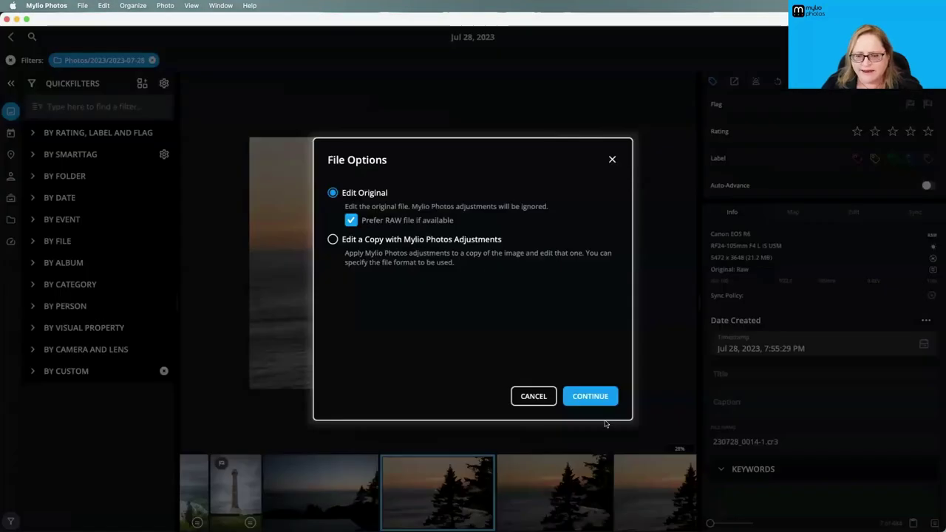
pyautogui.click(595, 399)
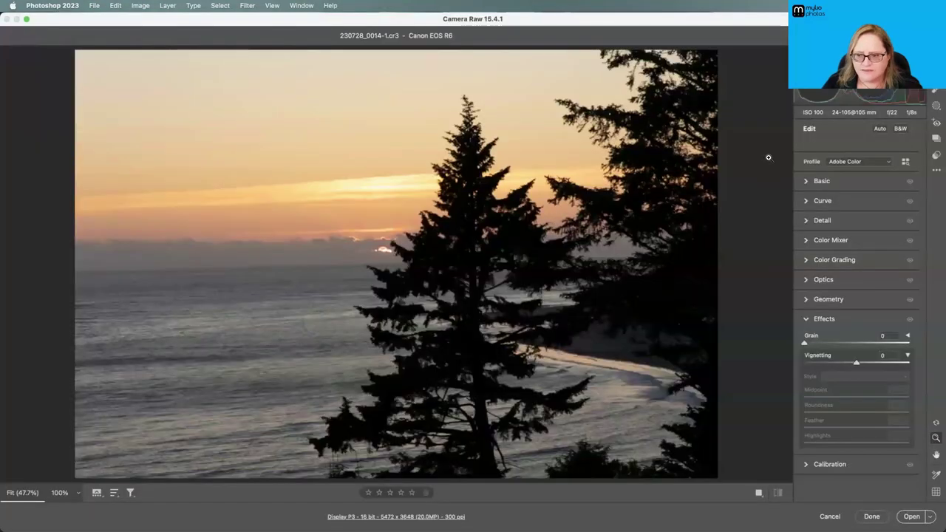
# - Apply automatic tonal adjustments to the RAW photo and set its white balance to Daylight
pyautogui.click(879, 129)
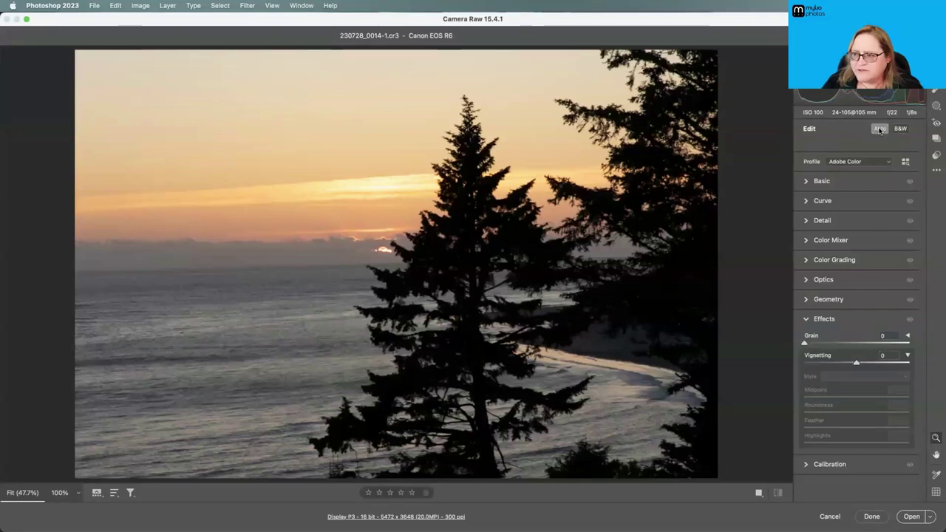
pyautogui.click(818, 181)
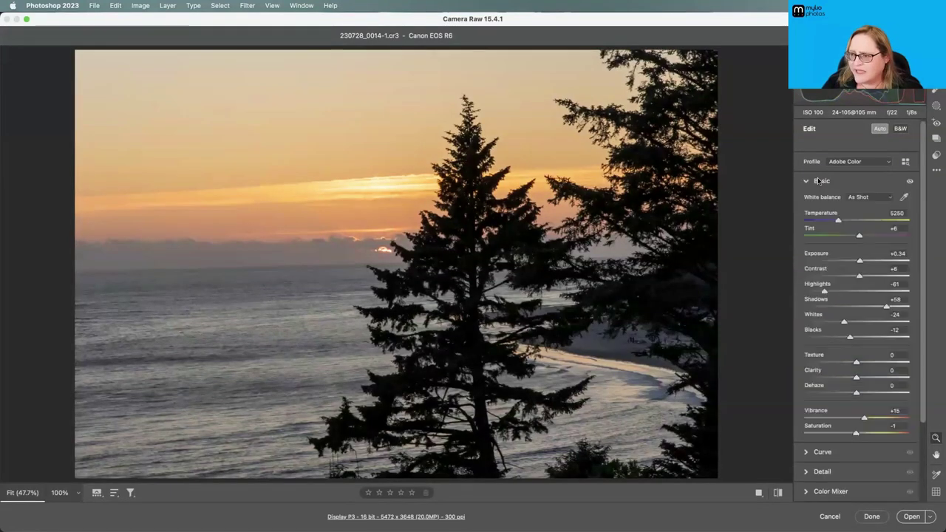
pyautogui.click(863, 198)
pyautogui.click(859, 217)
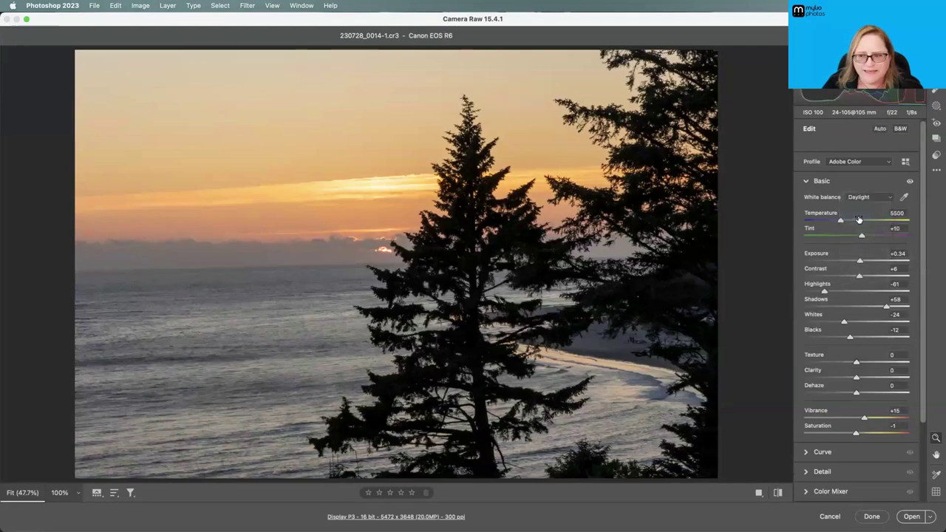
# - Straighten the photo with a crop angle of about 1.71 degrees and open the result in Photoshop
pyautogui.press('c')
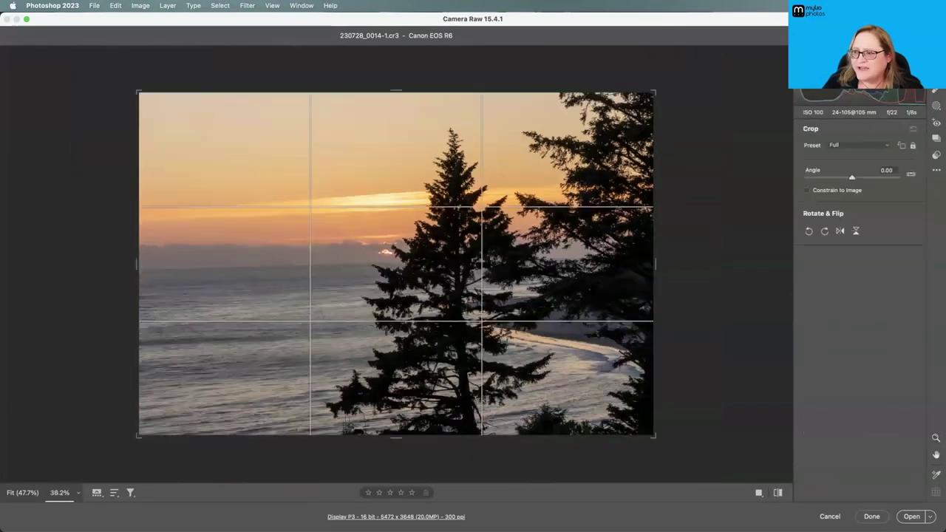
pyautogui.moveTo(712, 161); pyautogui.dragTo(716, 168)
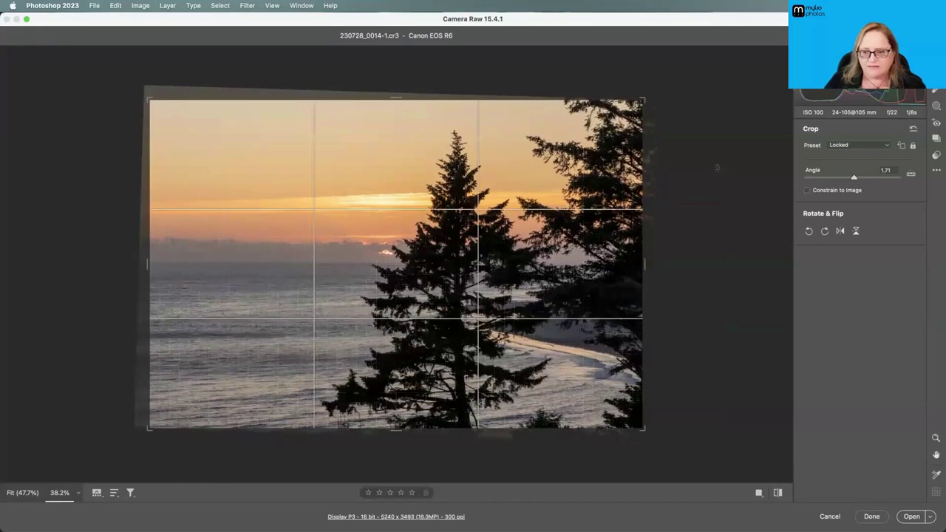
pyautogui.press('Return')
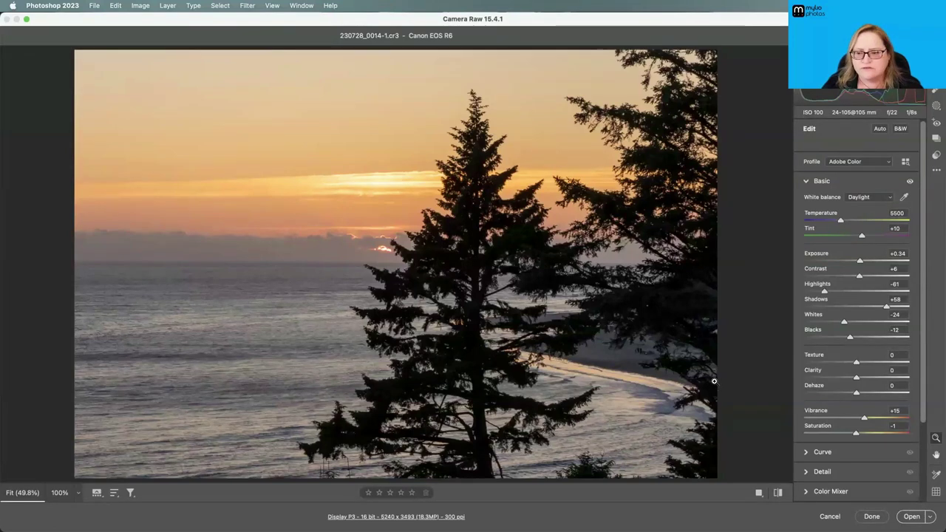
pyautogui.click(911, 516)
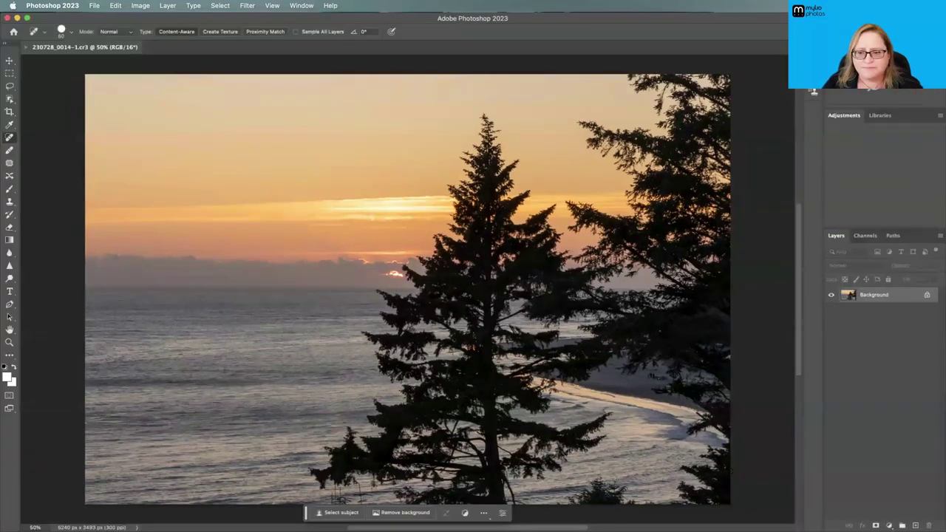
# - Duplicate the Background layer and open the copy in the Radiant Imaging Labs filter
pyautogui.click(5, 137)
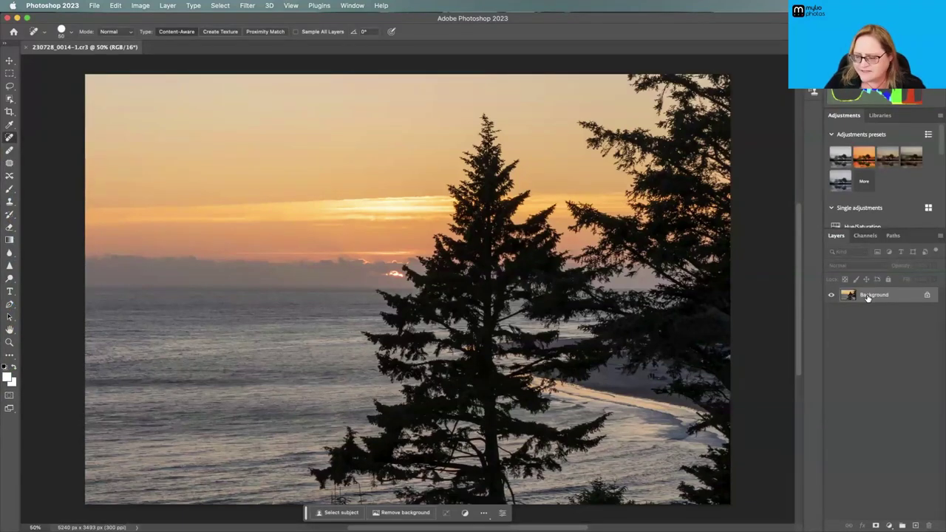
pyautogui.hotkey('ctrl', 'j')
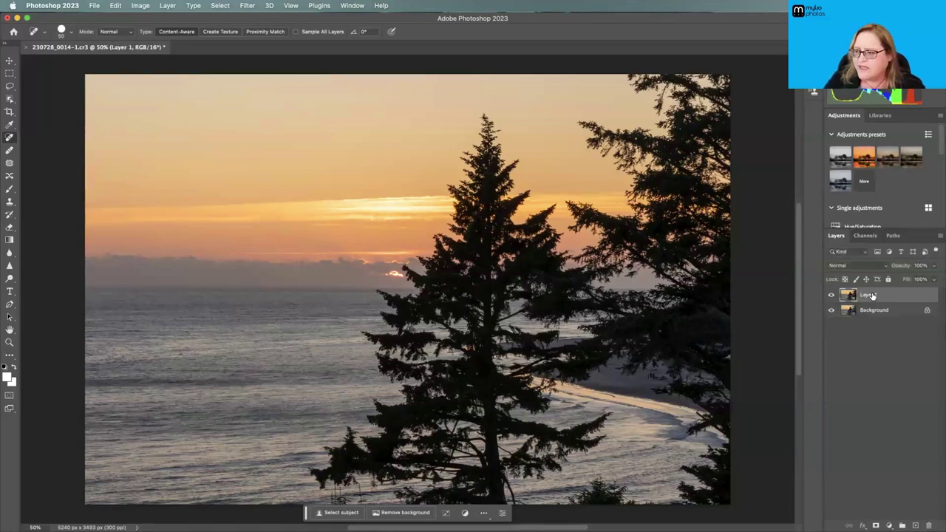
pyautogui.click(248, 6)
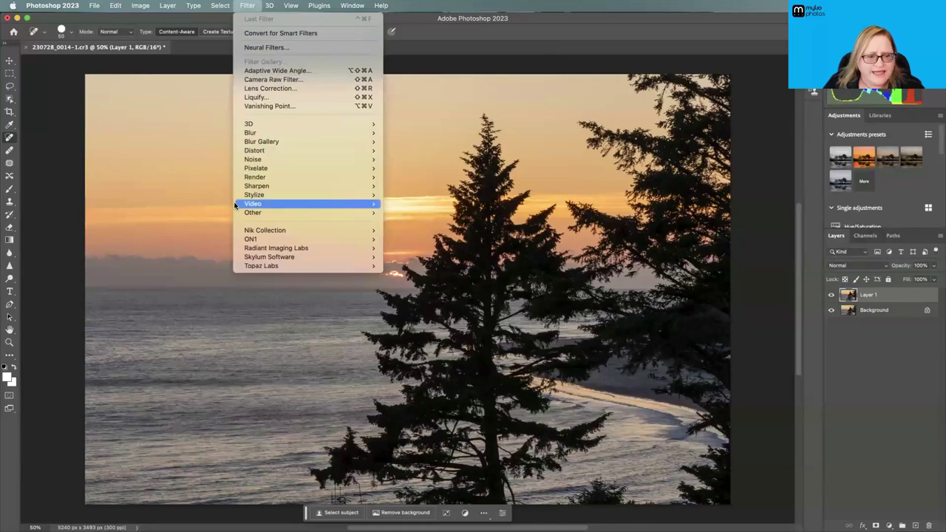
pyautogui.moveTo(310, 251)
pyautogui.click(427, 250)
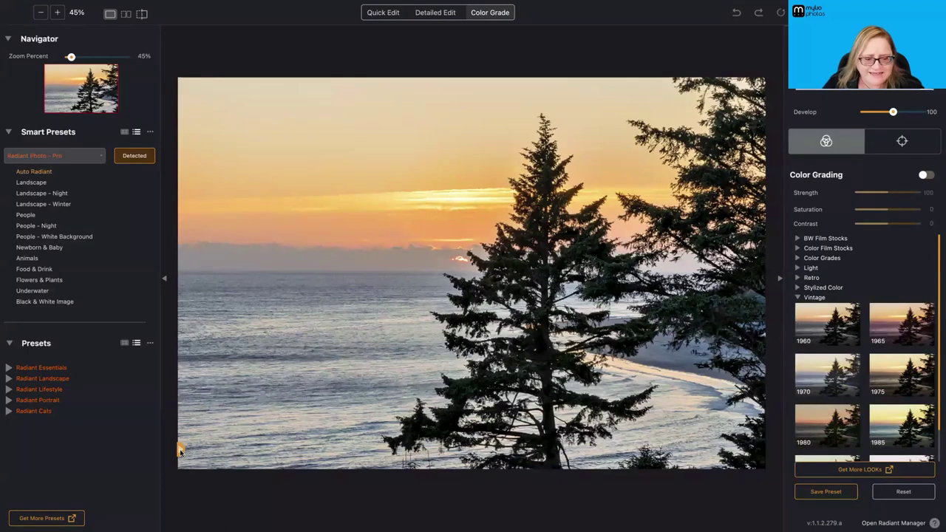
# - Compare the image before and after, and enable Light Diffusion and Depth in the Quick Edit settings
pyautogui.moveTo(182, 451); pyautogui.dragTo(167, 411)
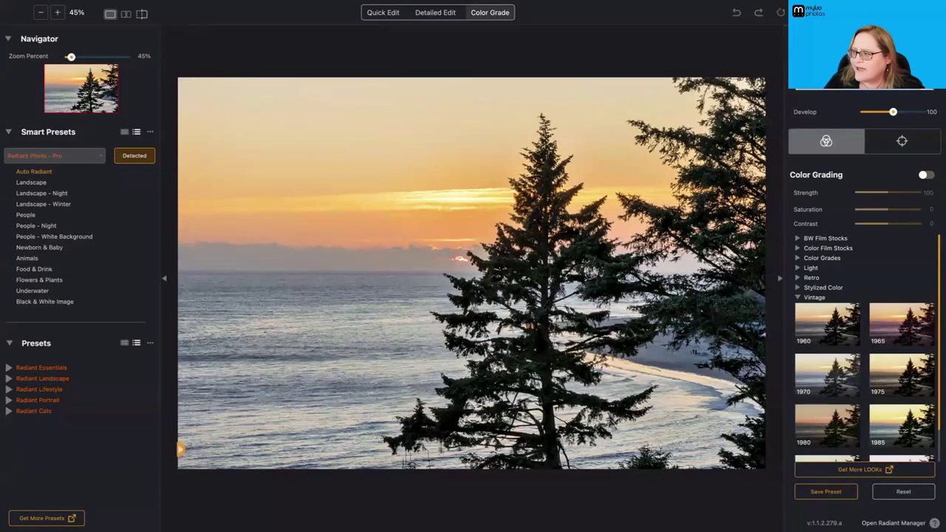
pyautogui.click(377, 14)
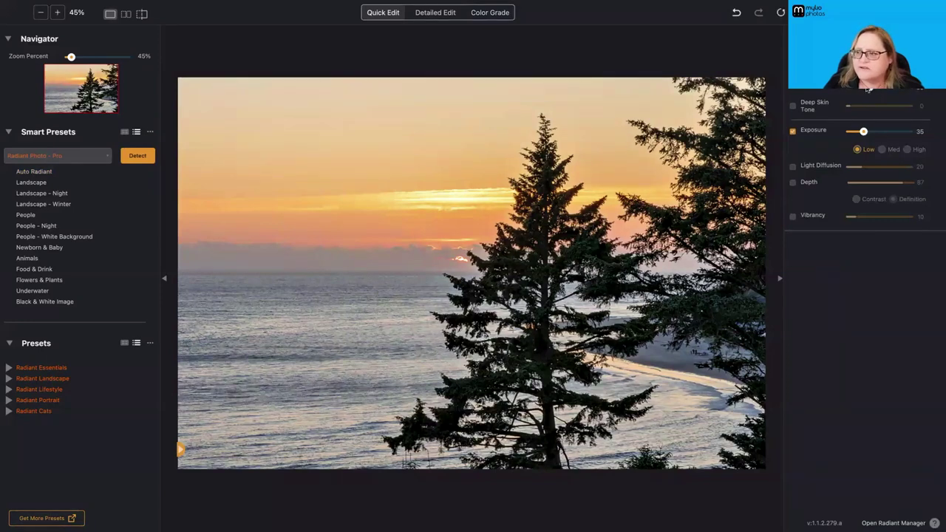
pyautogui.click(792, 167)
pyautogui.click(792, 183)
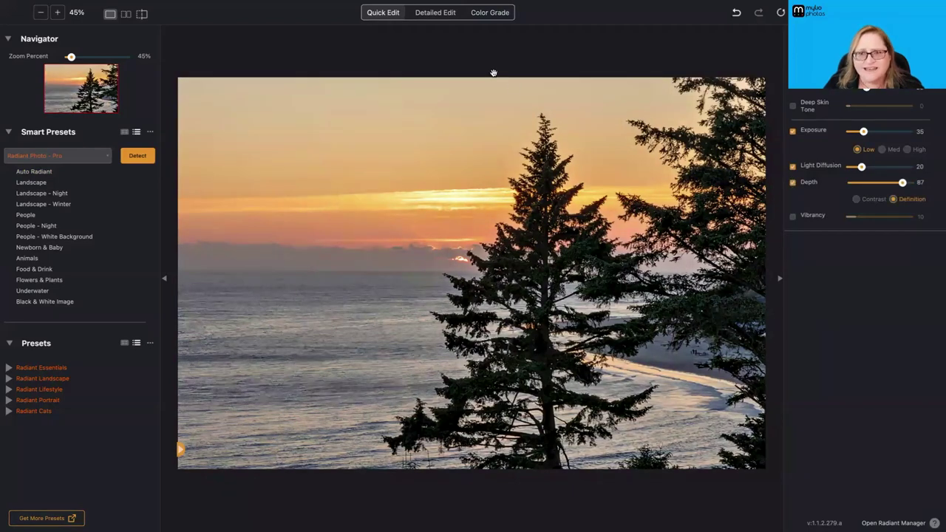
# - Add a graduated filter with the Light Portrait Vignette preset, compare before and after, and apply the edit to the layer
pyautogui.click(488, 13)
pyautogui.click(899, 143)
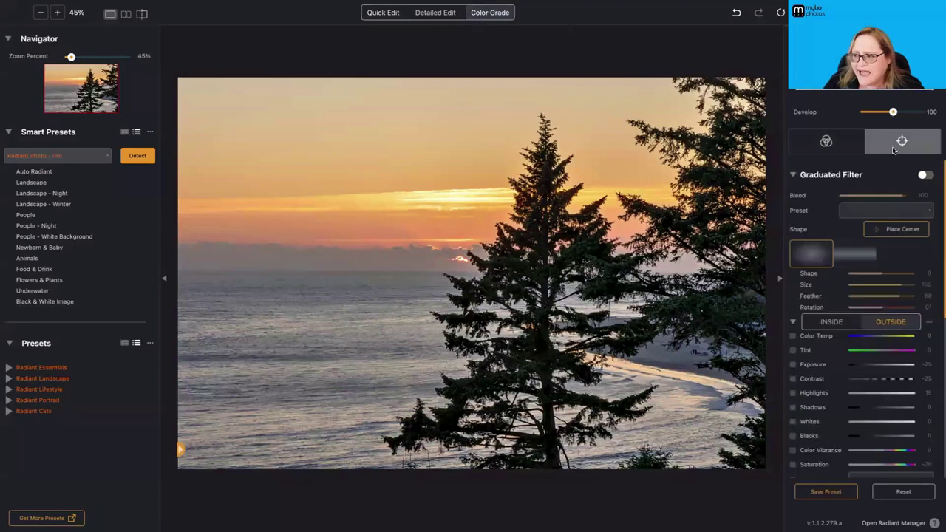
pyautogui.click(887, 210)
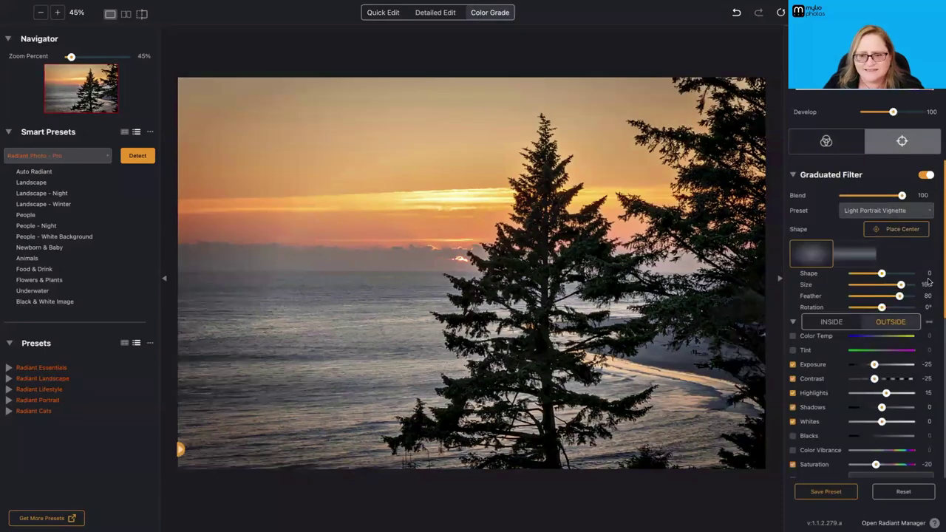
pyautogui.moveTo(185, 463); pyautogui.dragTo(744, 463)
pyautogui.moveTo(672, 431); pyautogui.dragTo(164, 450)
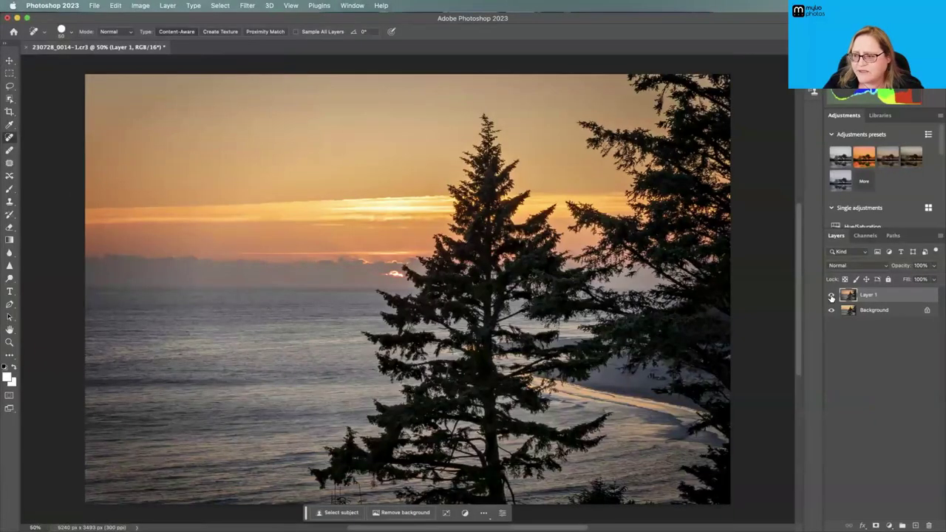
# - Toggle the edited layer off and on to compare it with the original, and rename it Radiant
pyautogui.click(831, 295)
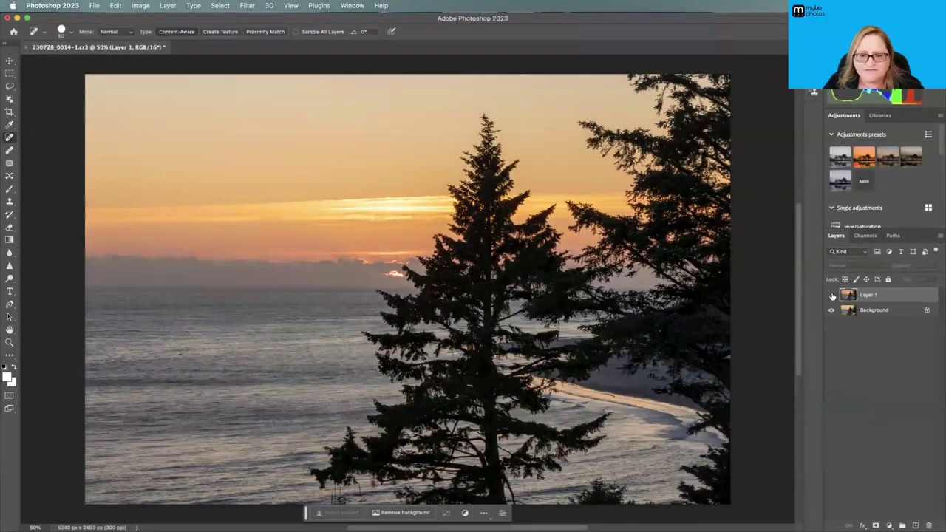
pyautogui.click(831, 295)
pyautogui.doubleClick(871, 295)
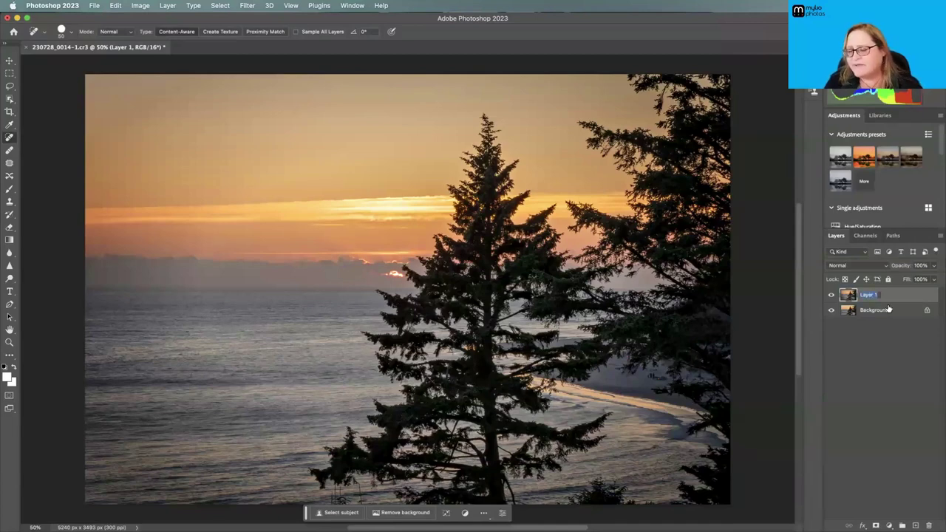
pyautogui.write('Re')
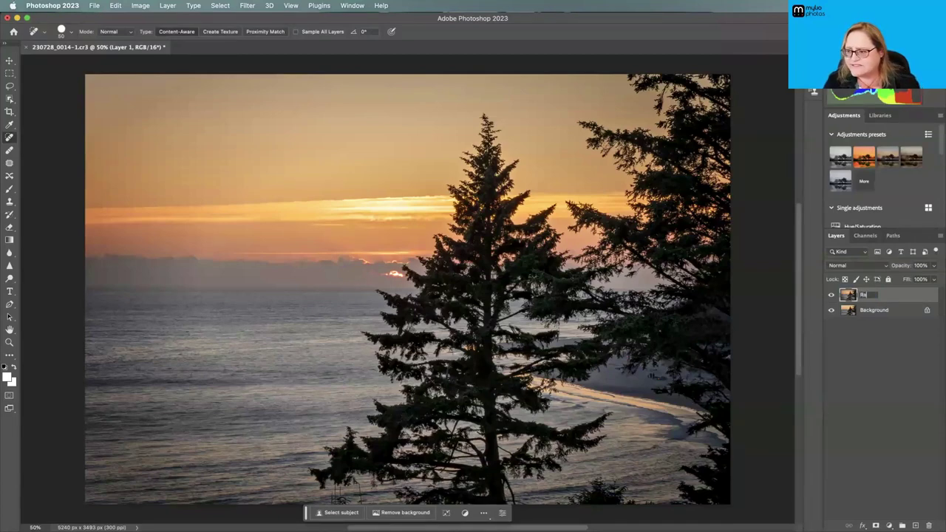
pyautogui.write('diant')
pyautogui.press('Return')
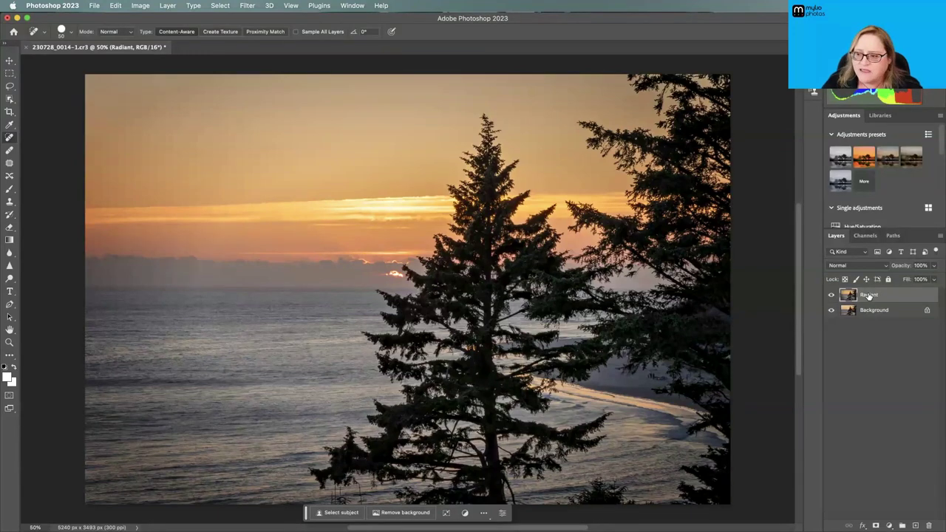
# - Compare the image with and without the Radiant layer, and reduce that layer's opacity to 70%
pyautogui.click(831, 295)
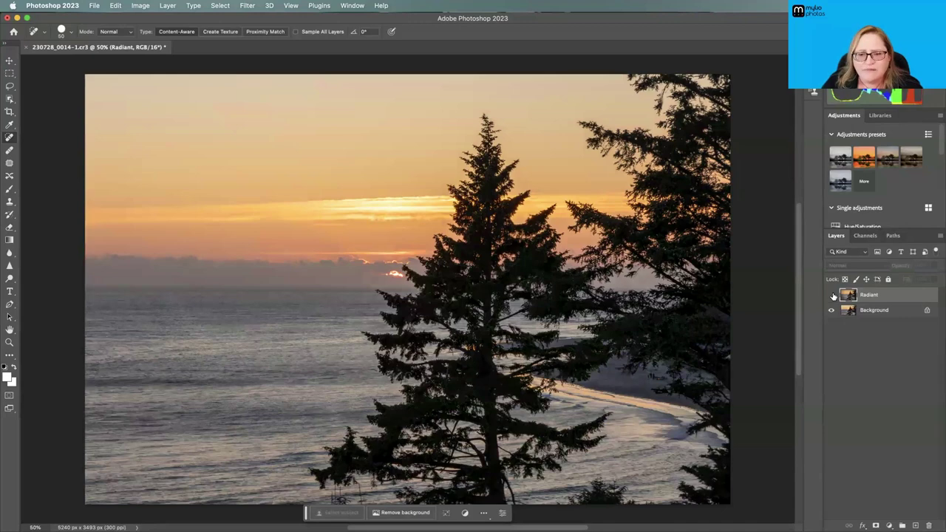
pyautogui.click(832, 295)
pyautogui.click(933, 267)
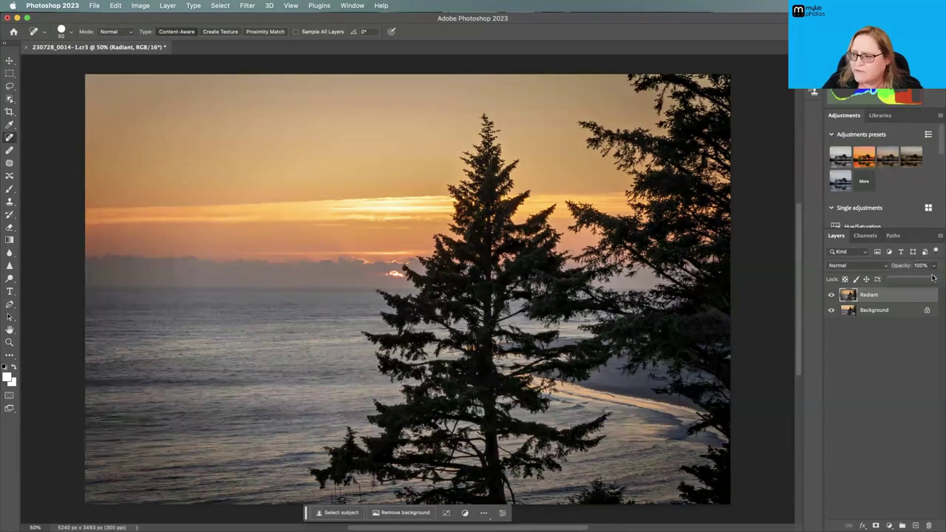
pyautogui.moveTo(934, 278); pyautogui.dragTo(921, 280)
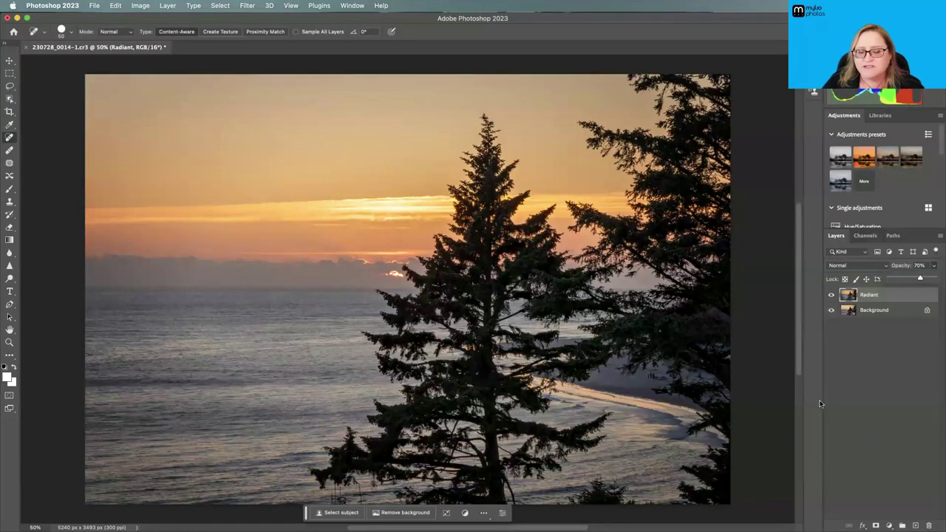
# - Place the white hi-res signature logo PNG from iCloud Drive's Photologo folder as a linked file
pyautogui.click(94, 5)
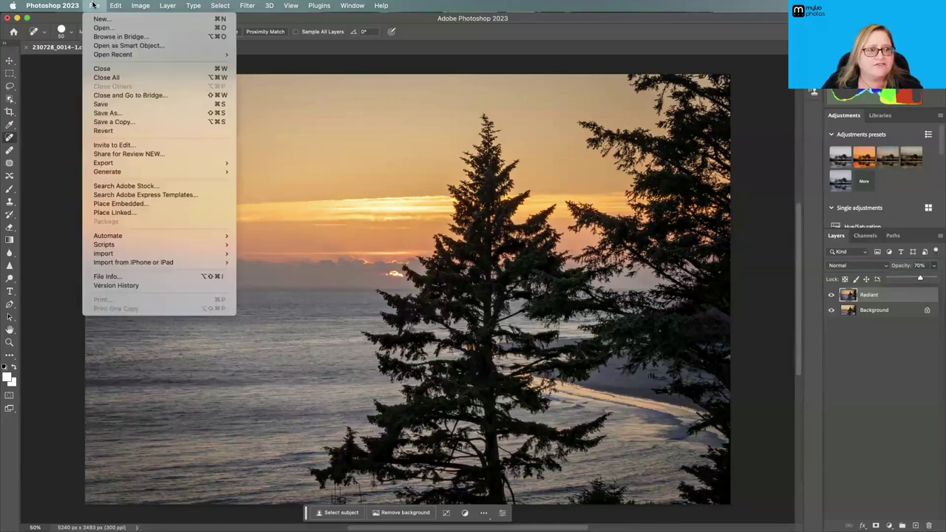
pyautogui.click(153, 212)
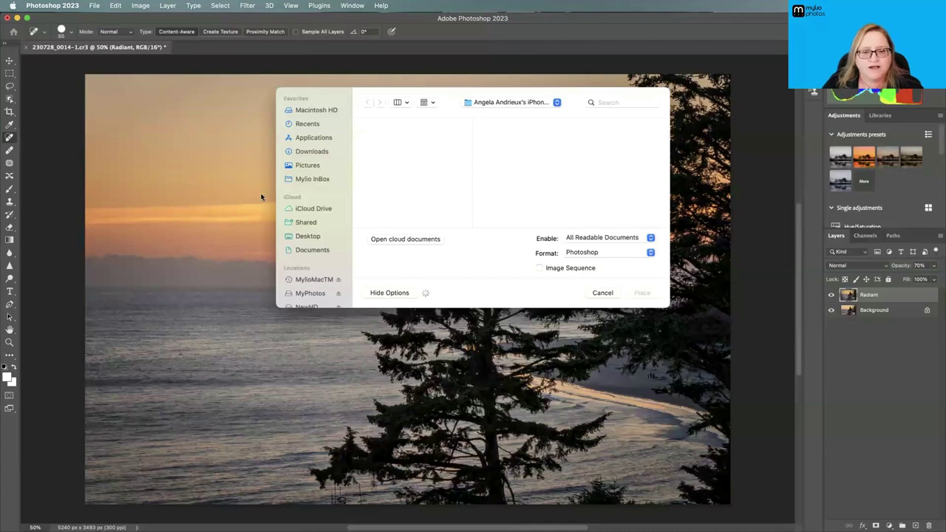
pyautogui.click(319, 212)
pyautogui.scroll(-10, 379, 196)
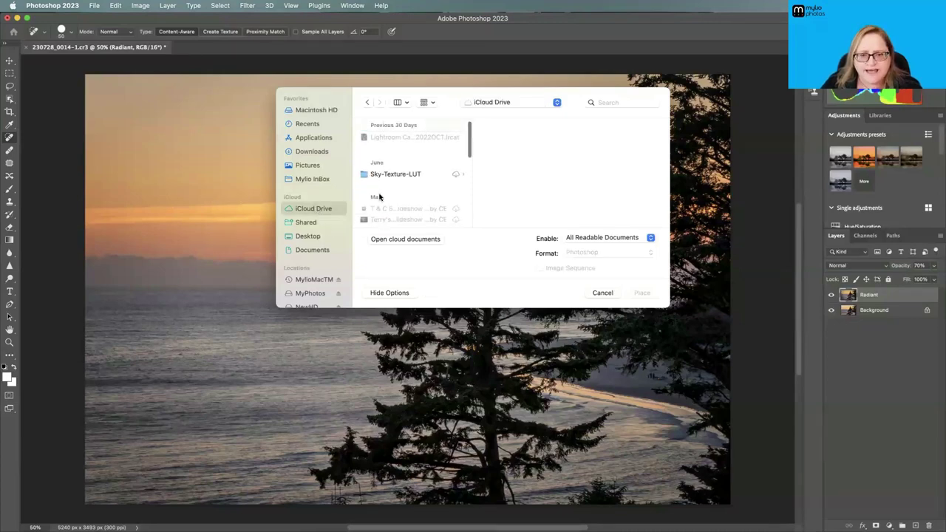
pyautogui.scroll(-10, 379, 196)
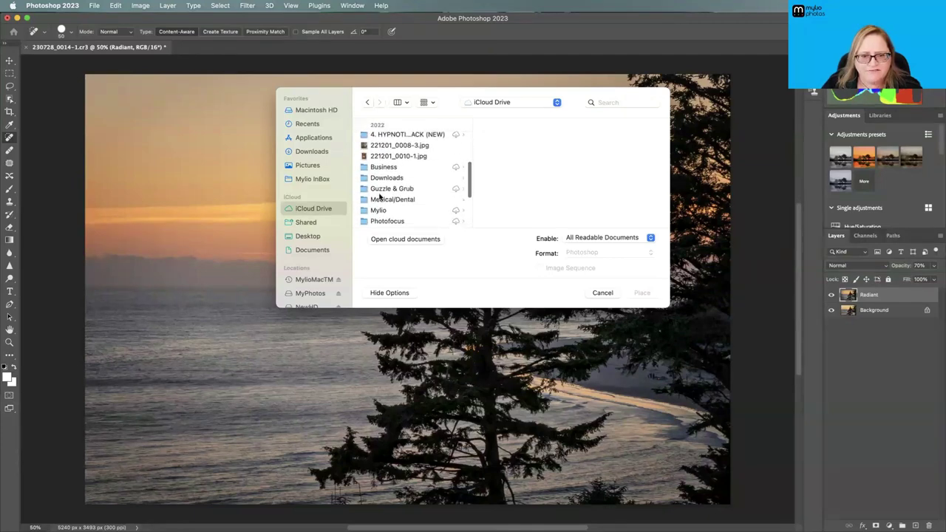
pyautogui.click(382, 189)
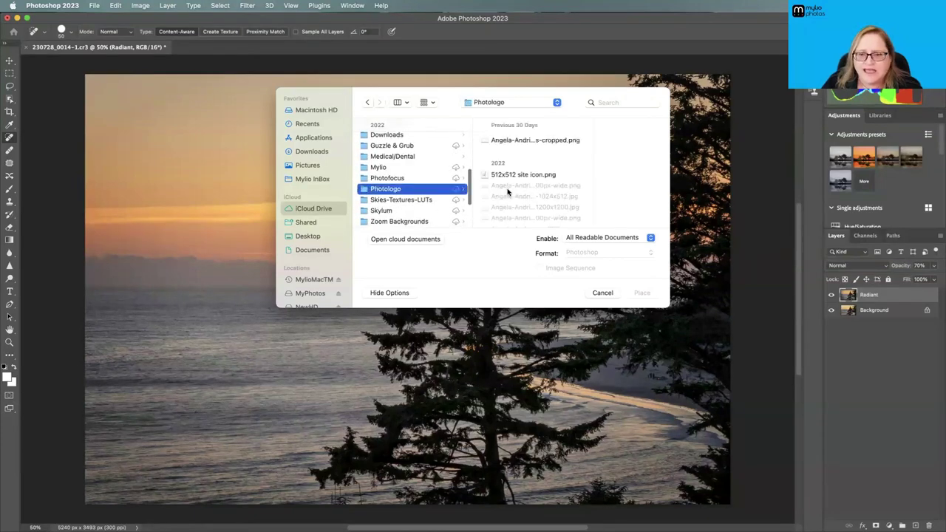
pyautogui.scroll(-3, 507, 191)
pyautogui.click(533, 164)
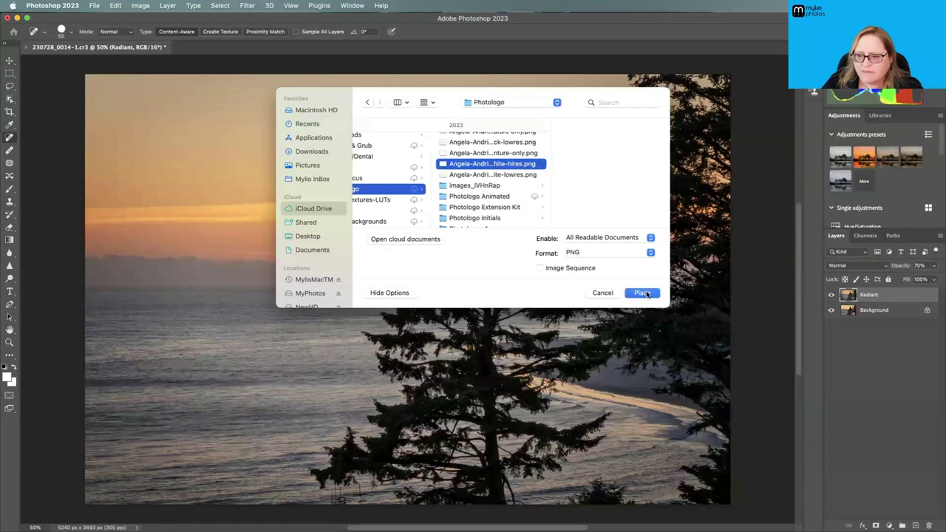
pyautogui.click(641, 293)
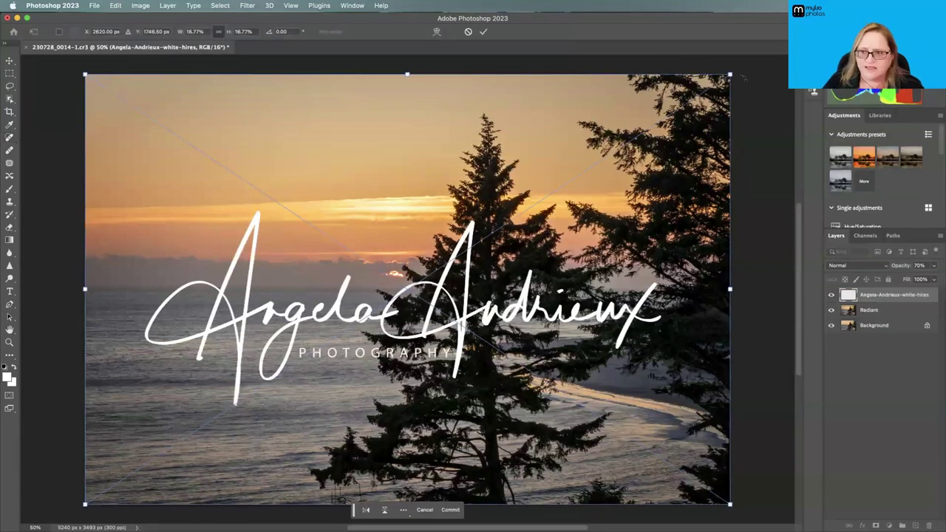
# - Scale the signature logo down to about 3.6%, position it in the photo's lower-left corner, and commit the placement
pyautogui.moveTo(729, 75)
pyautogui.mouseDown()
pyautogui.moveTo(534, 222)
pyautogui.moveTo(200, 424)
pyautogui.moveTo(223, 411)
pyautogui.mouseUp()
pyautogui.hscroll(2, 133, 473)
pyautogui.hscroll(-3, 217, 416)
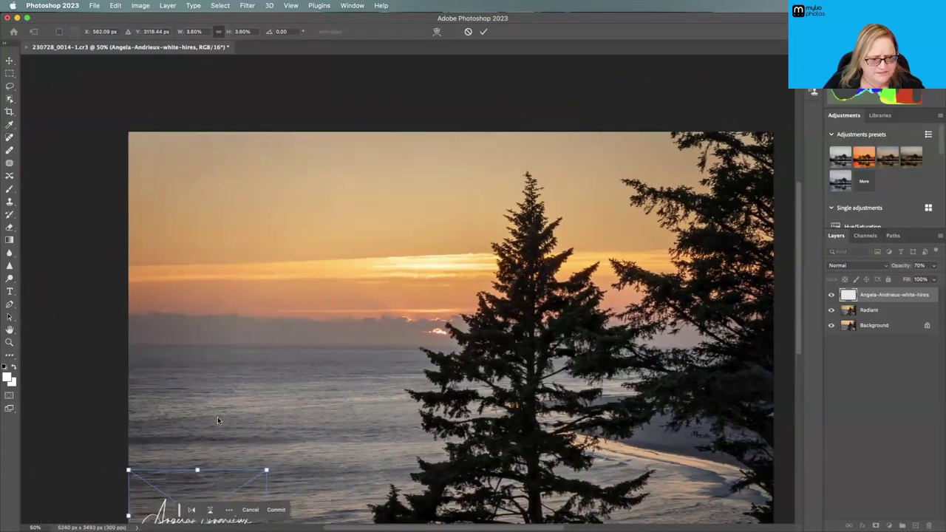
pyautogui.scroll(-2, 218, 417)
pyautogui.scroll(-2, 217, 420)
pyautogui.hscroll(1, 217, 420)
pyautogui.moveTo(231, 392); pyautogui.dragTo(231, 398)
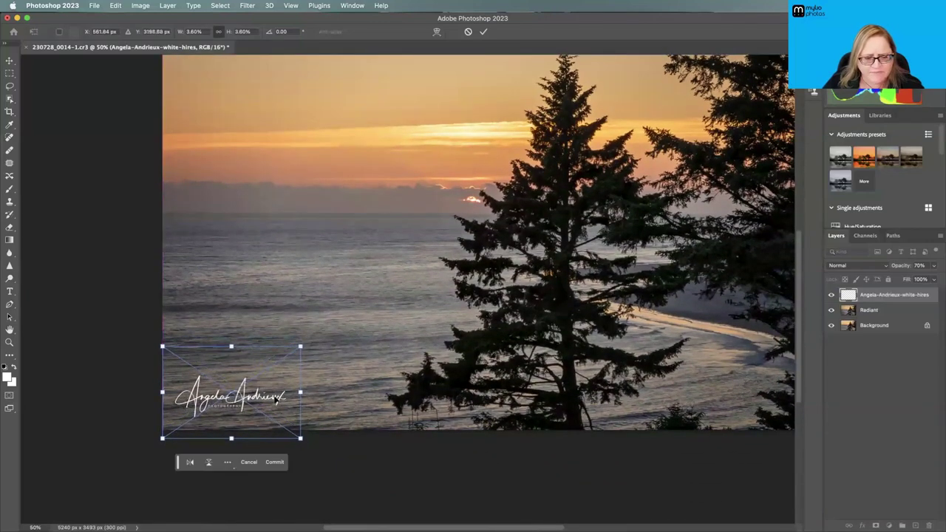
pyautogui.press('Return')
pyautogui.press('j')
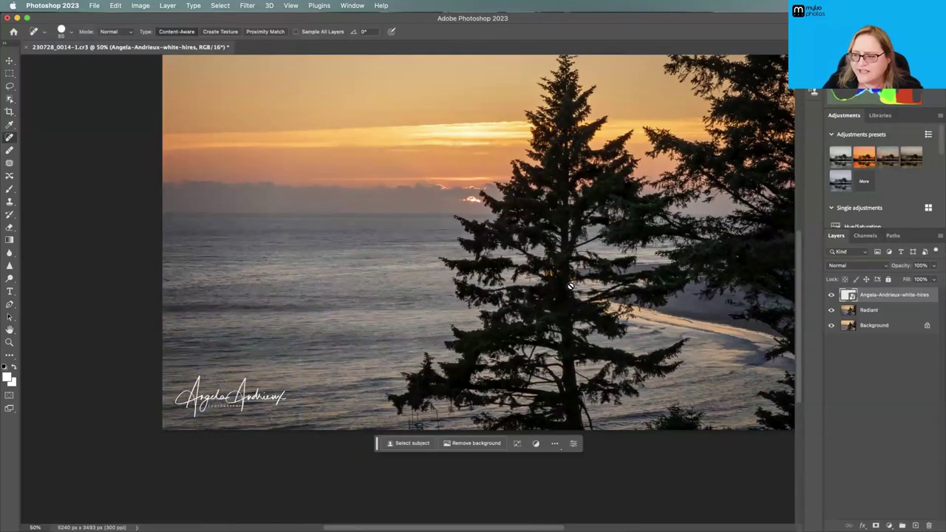
# - Set the signature layer's blend mode to Soft Light, compare the photo with and without it, and leave the layer hidden
pyautogui.click(853, 265)
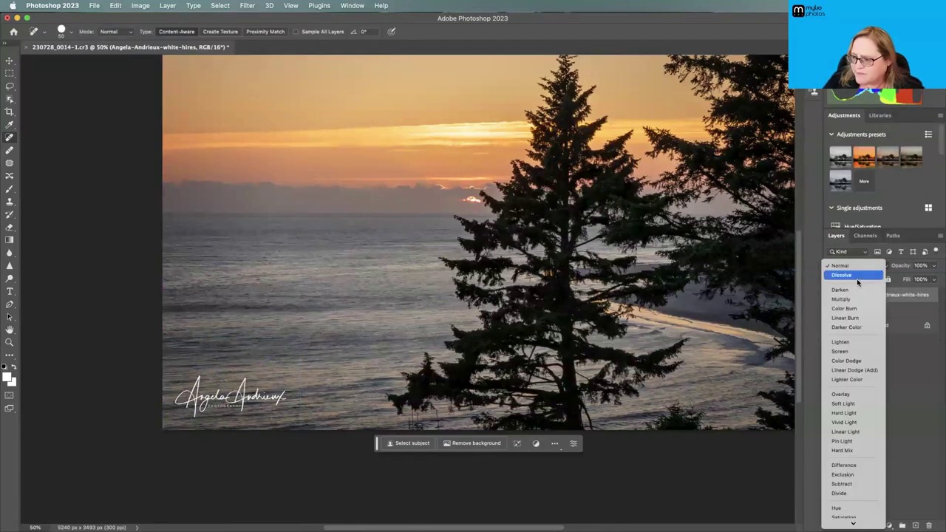
pyautogui.click(840, 404)
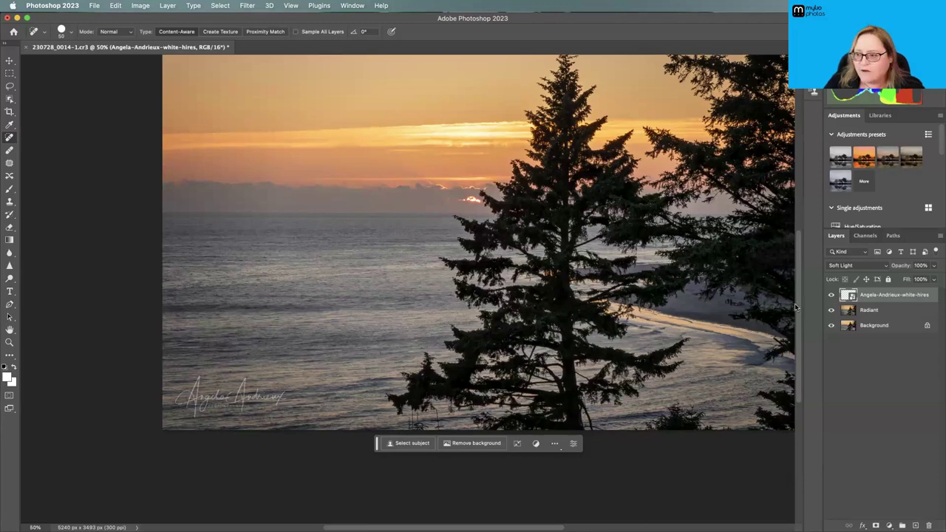
pyautogui.click(830, 295)
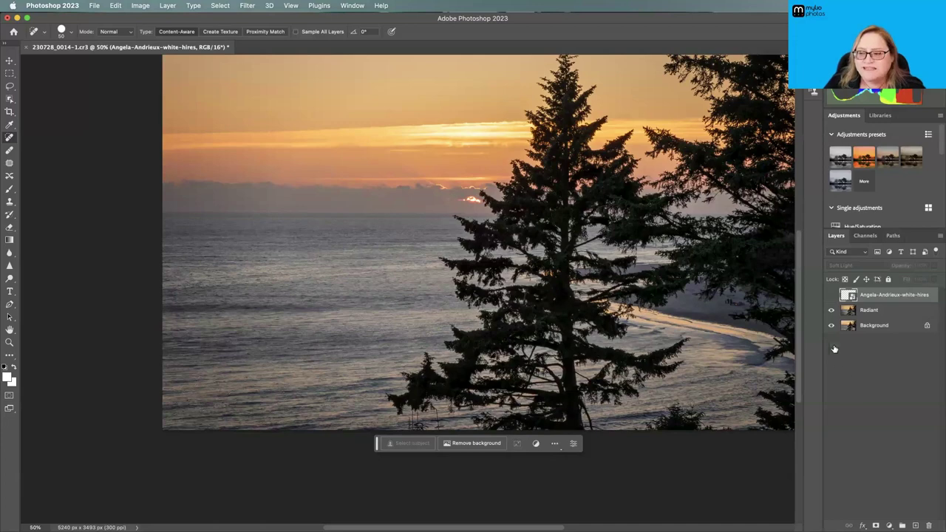
pyautogui.click(832, 295)
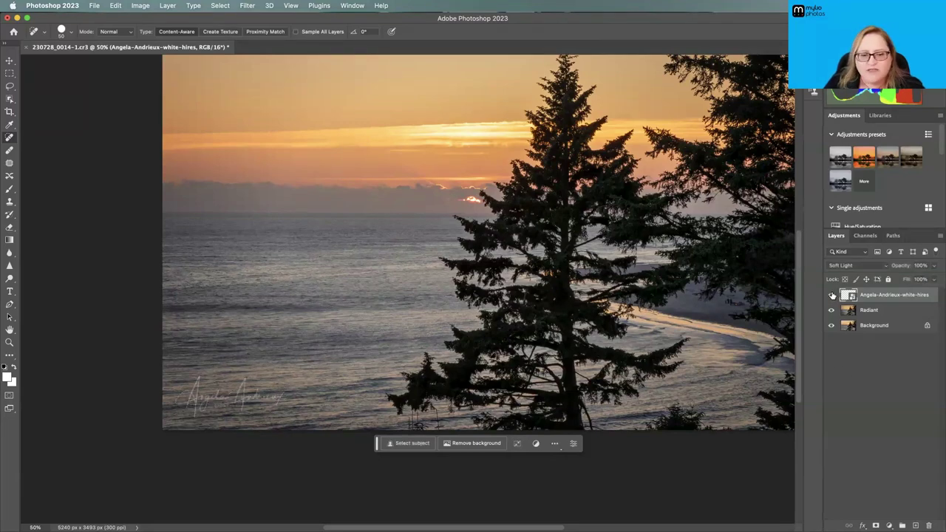
pyautogui.click(831, 295)
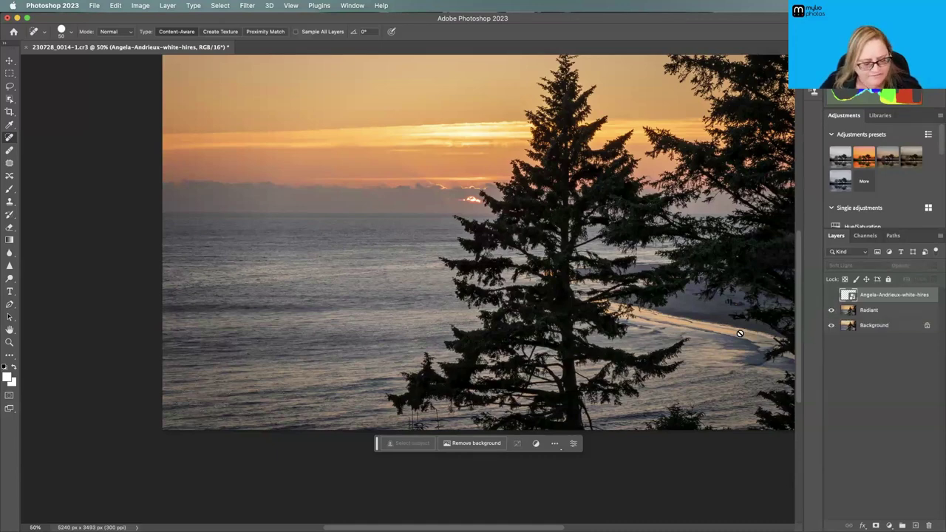
# - Save the layered image as 230728_0014-1.tif in the 2023-07-28 folder, with no image compression and RLE layer compression
pyautogui.press('super+s')
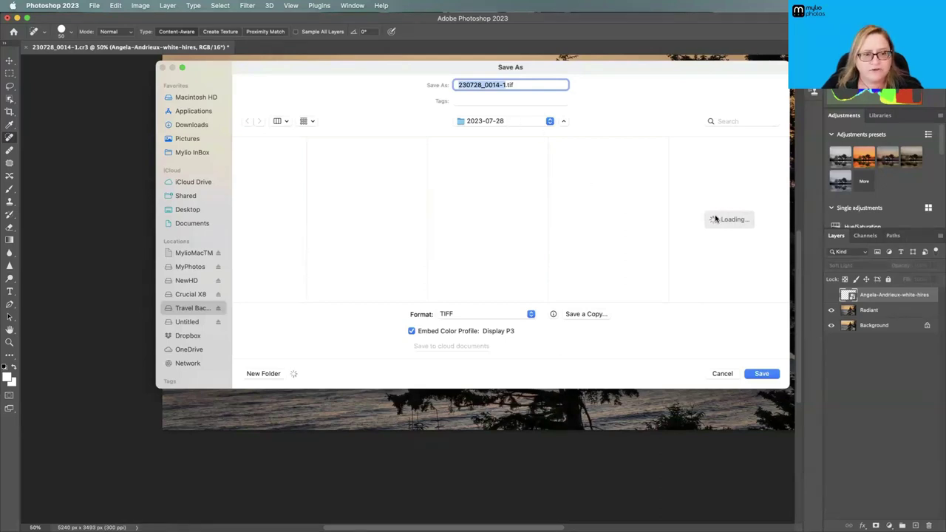
pyautogui.click(762, 374)
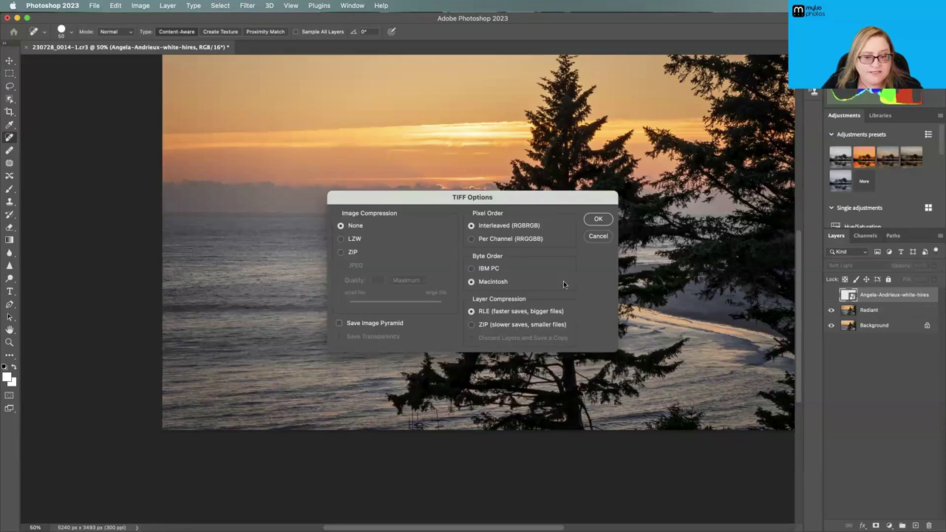
pyautogui.click(598, 219)
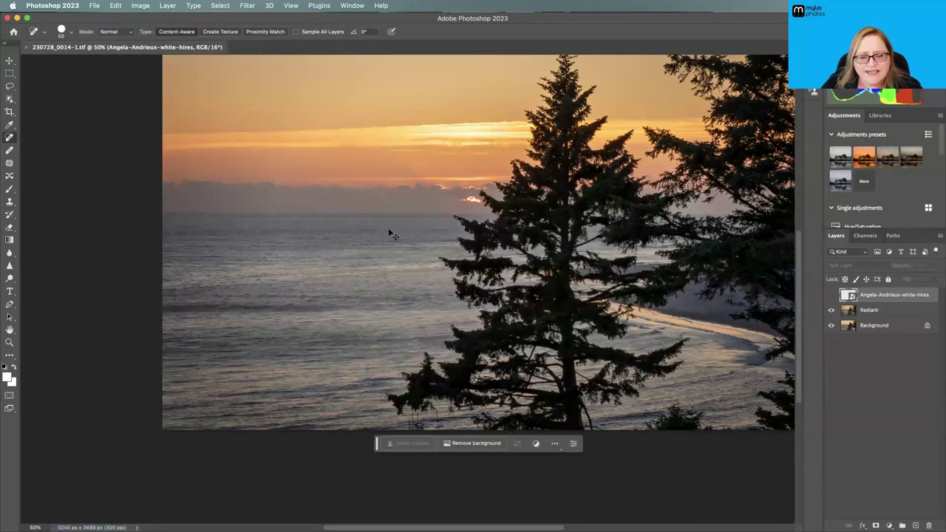
# - Switch to Mylio Photos, compare the original RAW photo with the saved 230728_0014-1.tif, and give the TIFF a blue label
pyautogui.press('super+Tab')
pyautogui.click(331, 268)
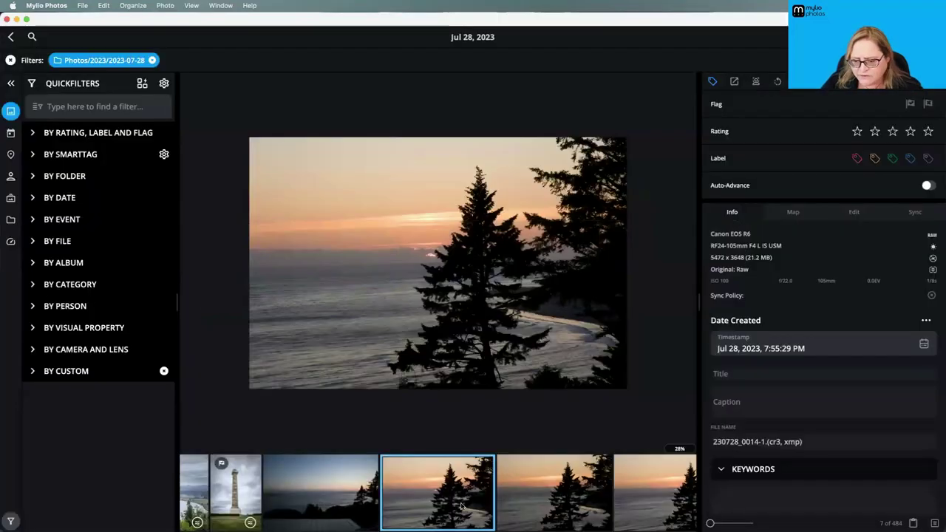
pyautogui.click(543, 501)
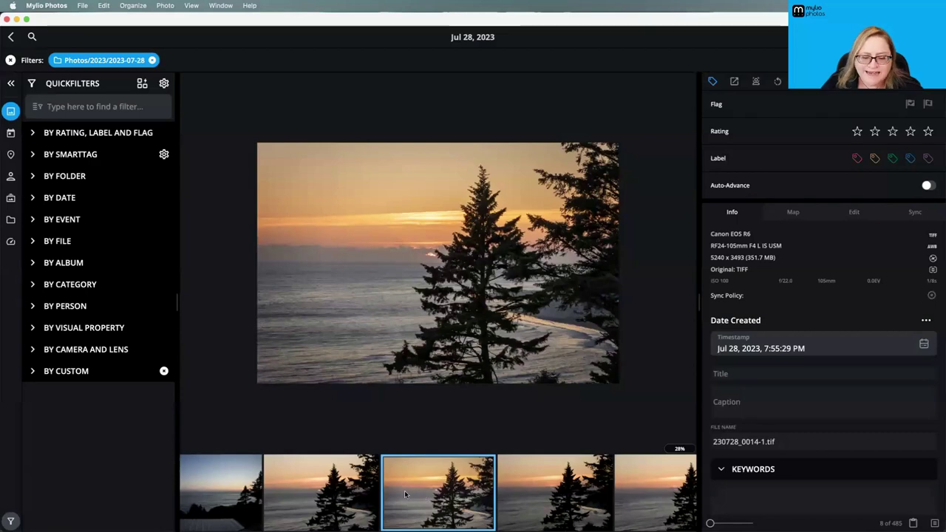
pyautogui.click(351, 498)
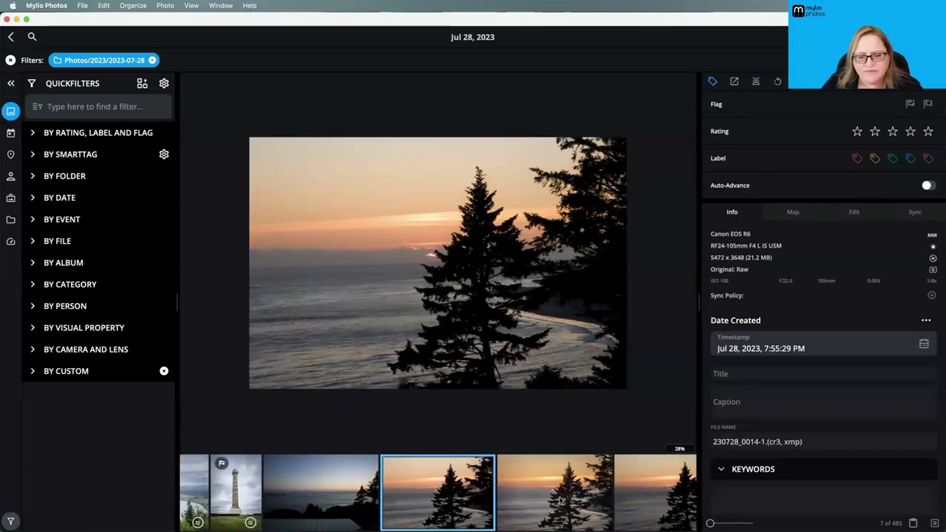
pyautogui.click(560, 501)
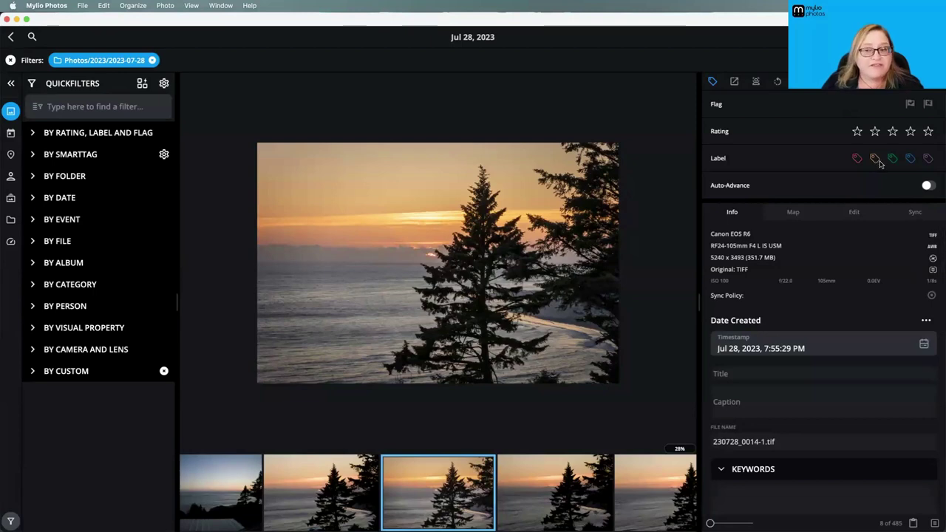
pyautogui.click(910, 158)
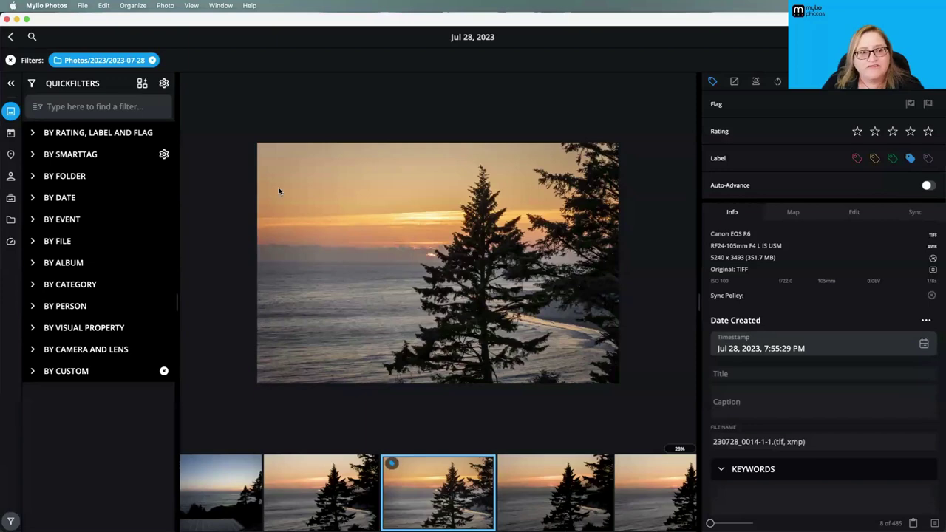
# - Filter the 2023-07-28 folder by the blue label, and remove that filter again
pyautogui.click(33, 133)
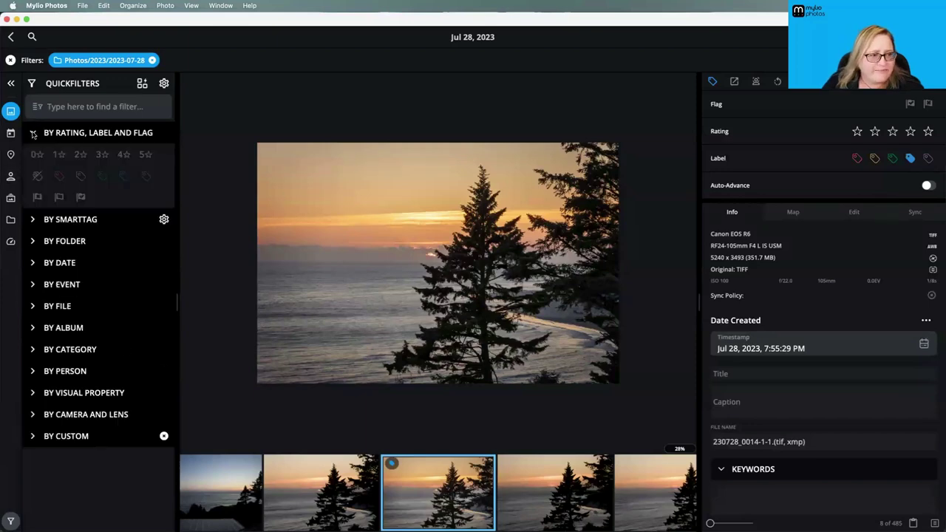
pyautogui.click(124, 177)
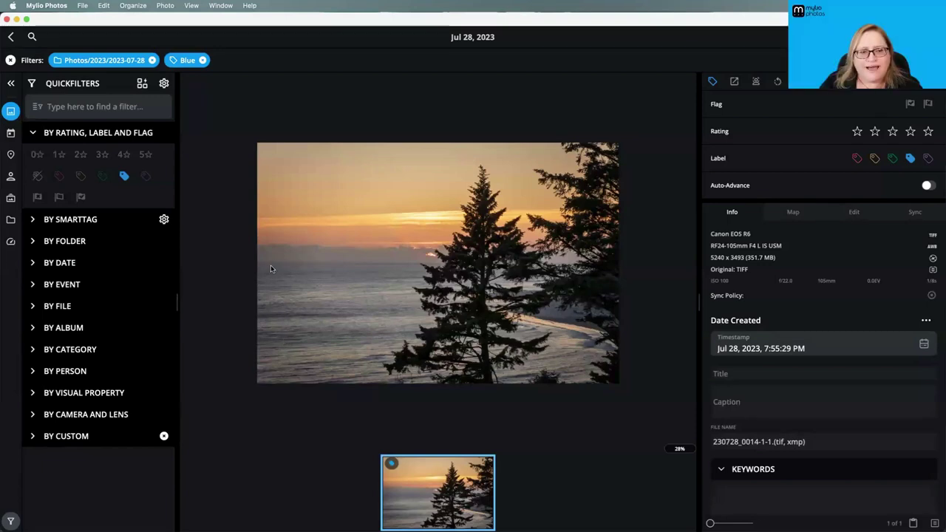
pyautogui.click(203, 61)
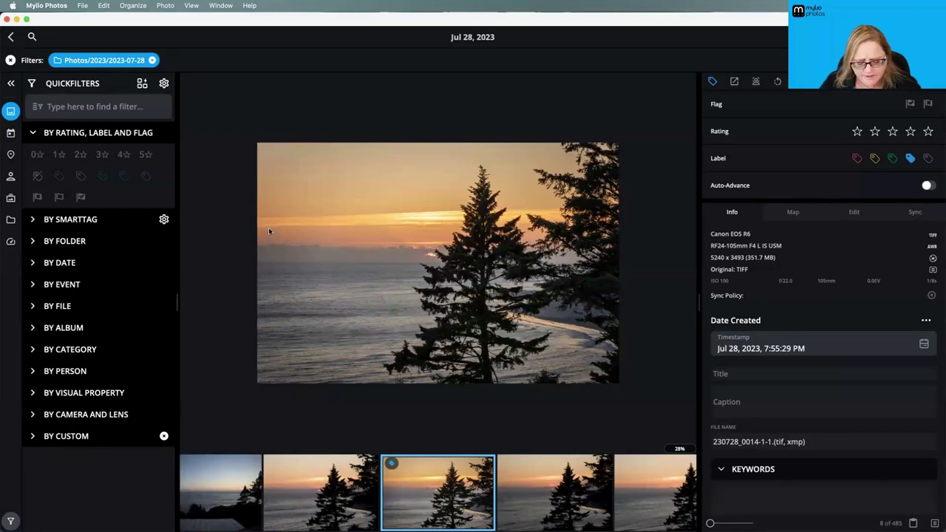